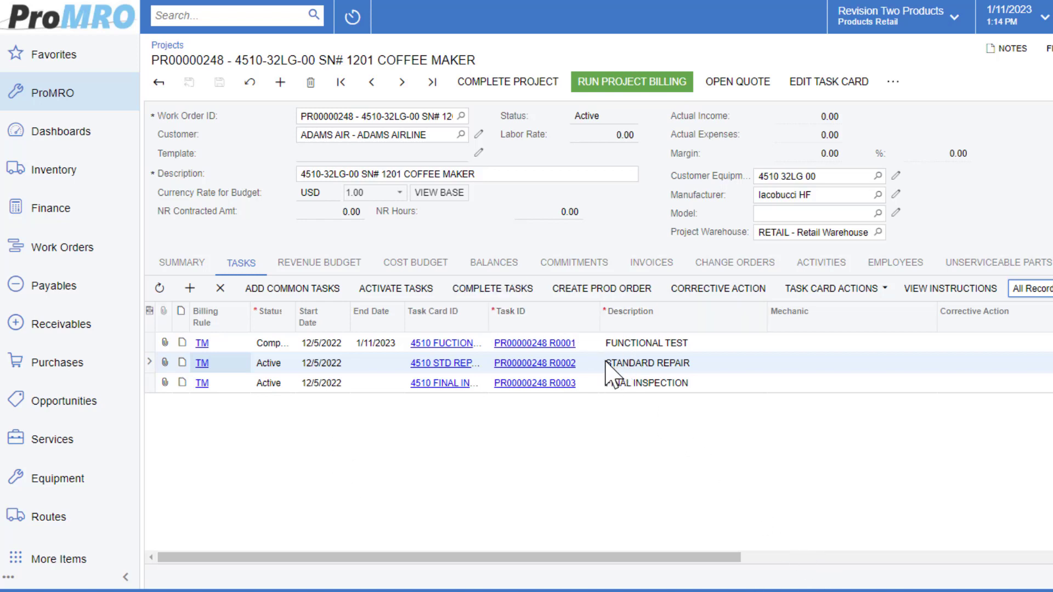
- Look up the Standard Repair task of the 4510-32LG-00 coffee maker by its task ID and open it
click(589, 366)
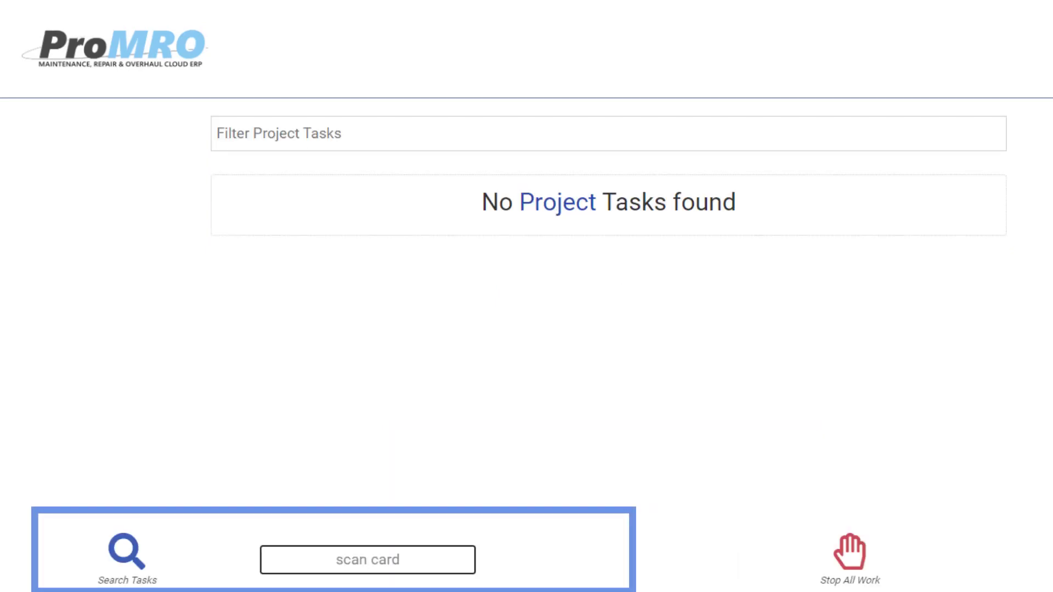
text(PR00000248 R0002)
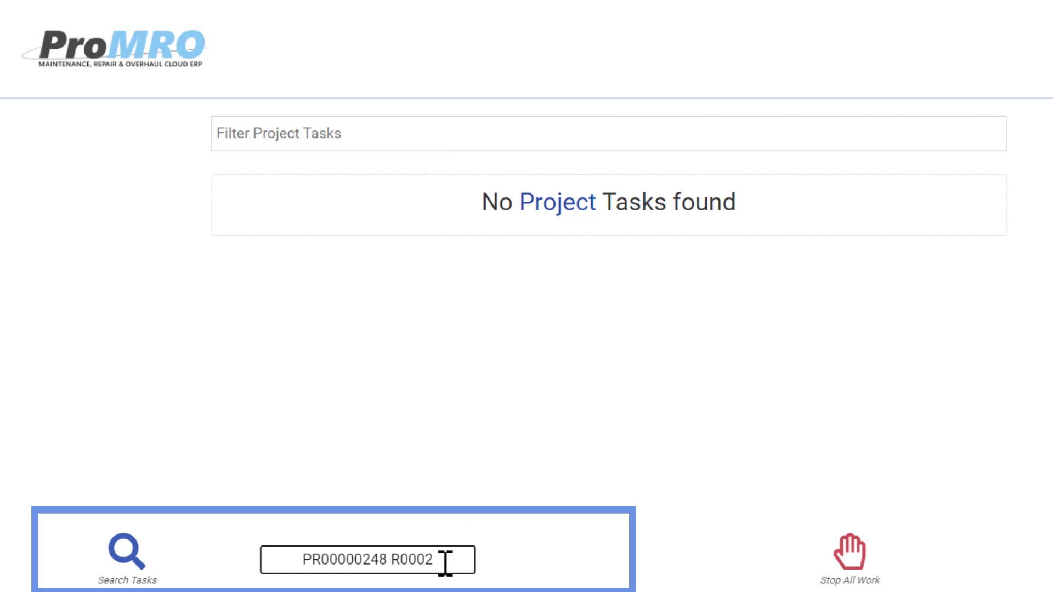
key(Return)
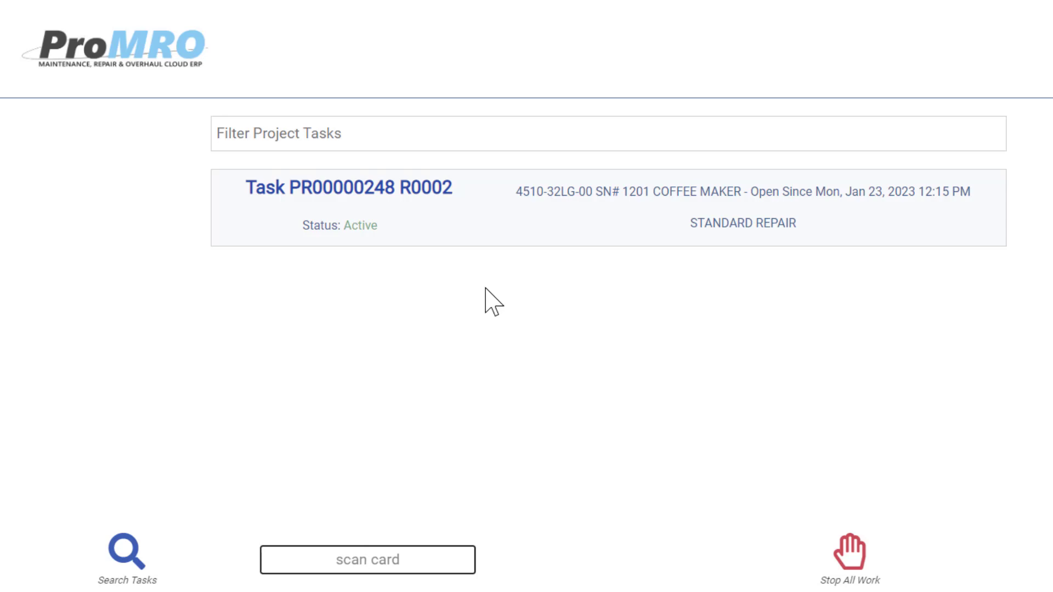
click(375, 193)
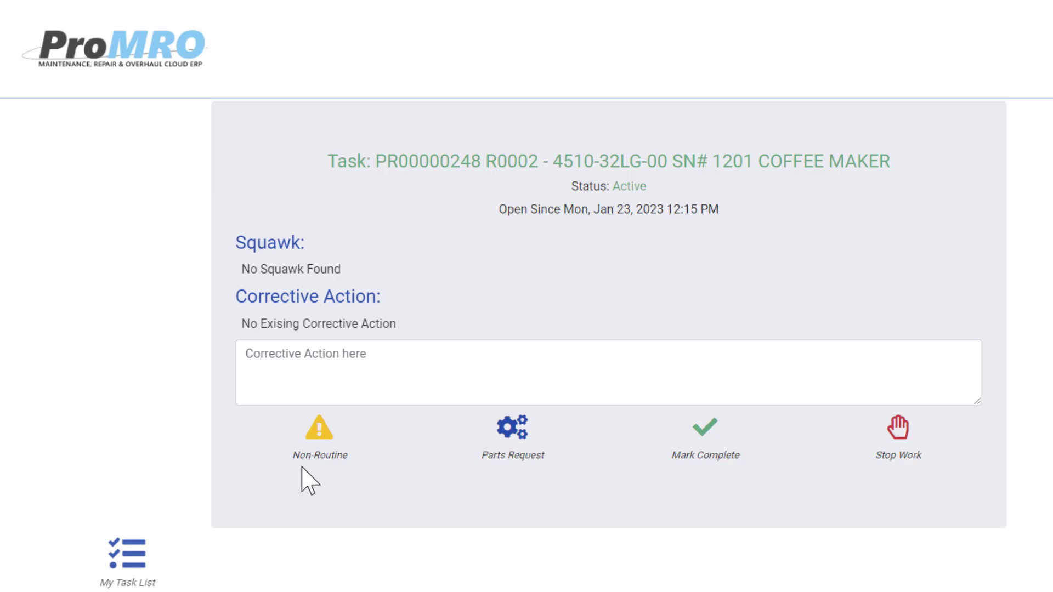
- Save a non-routine task titled "Flange work" with the defect detail "Bolt found broken on flange"
click(327, 436)
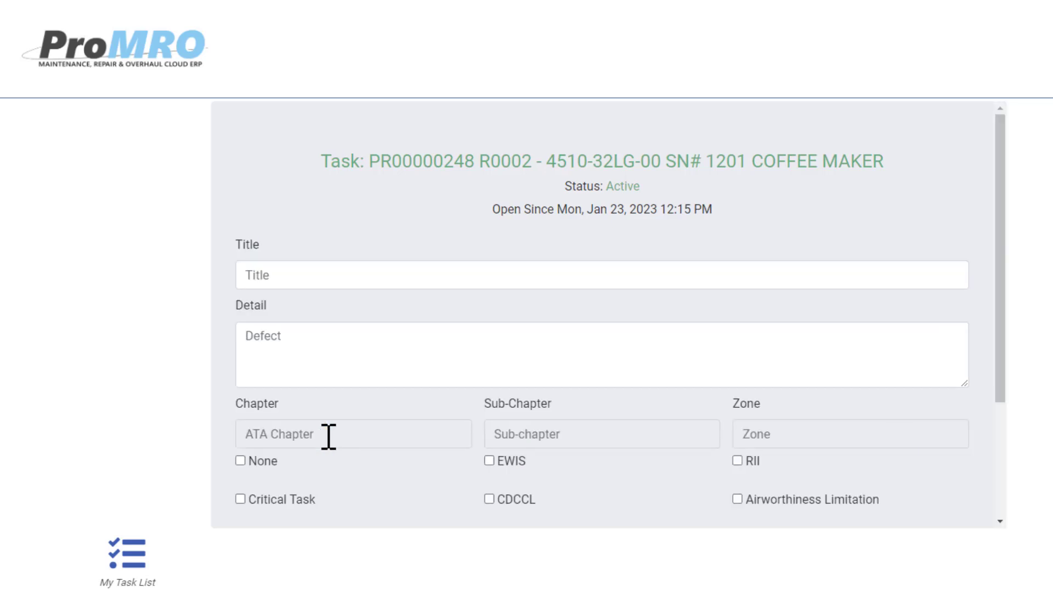
click(294, 282)
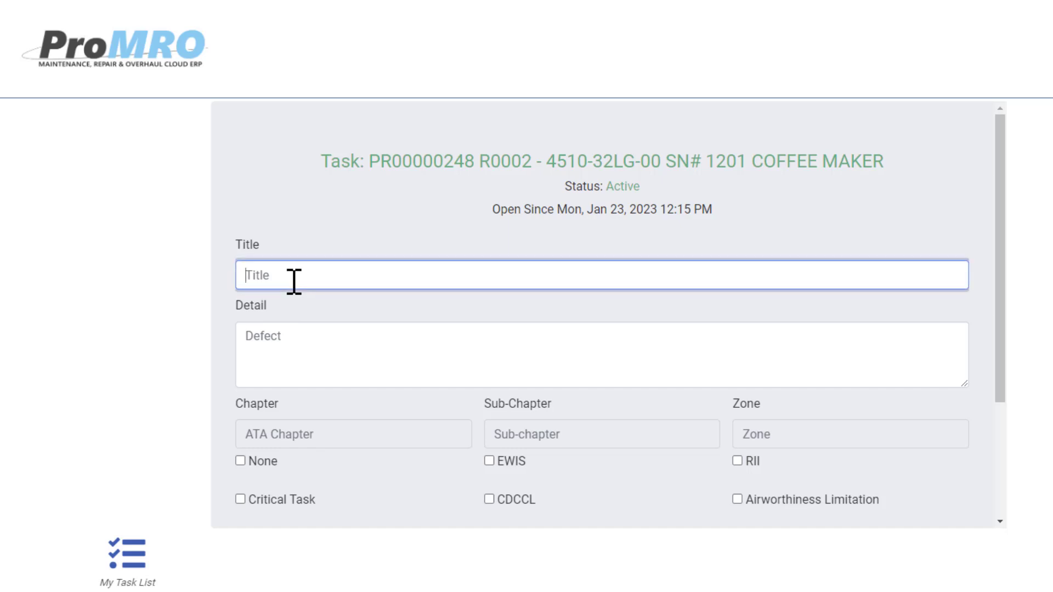
text(Flange work)
key(Tab)
text(Bolt found broken on flange)
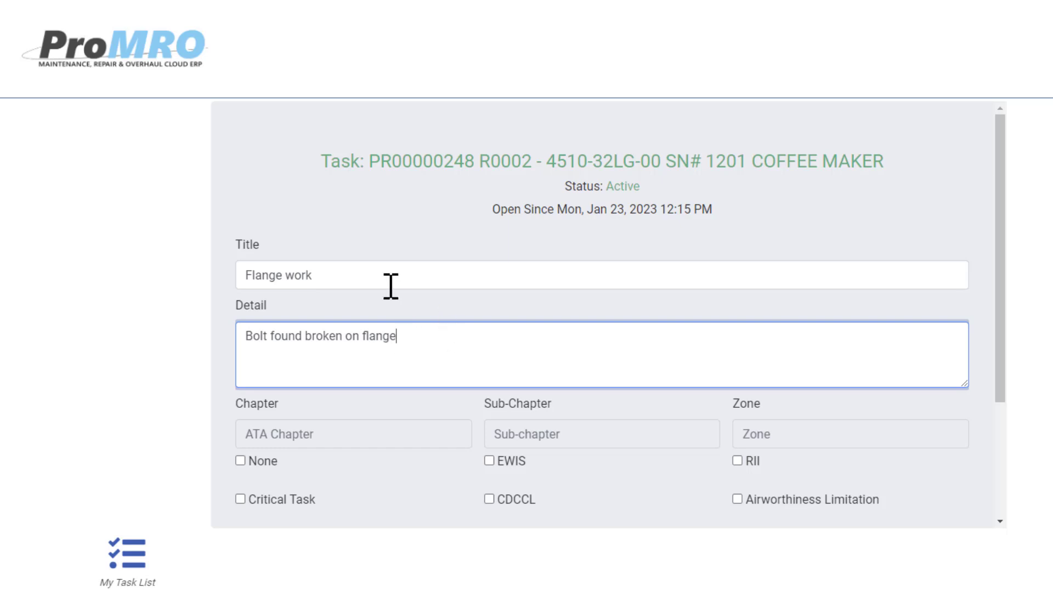
scroll(423, 350, down, 1)
scroll(423, 349, down, 2)
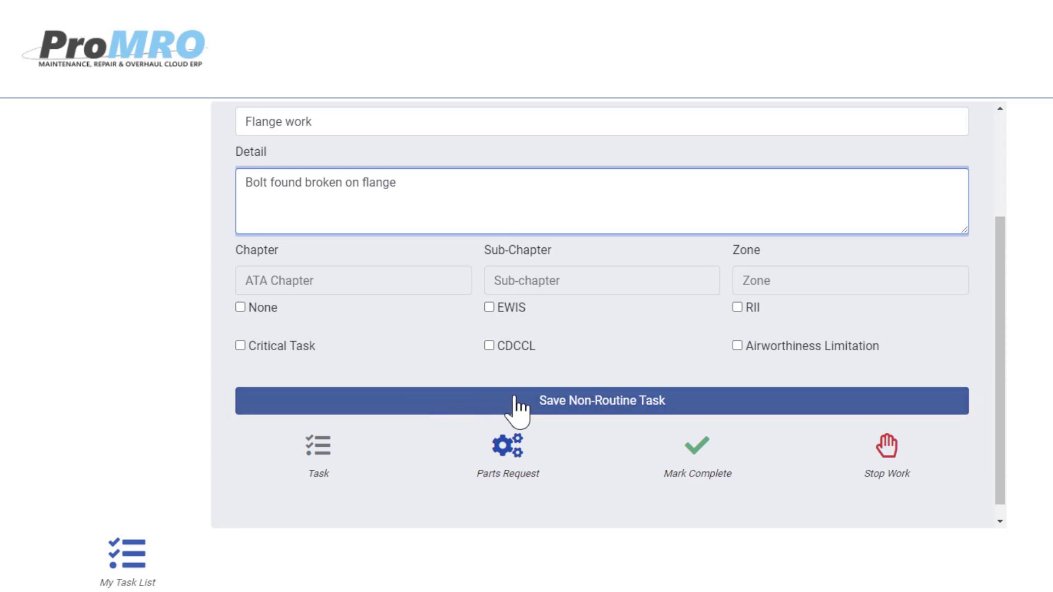
click(516, 406)
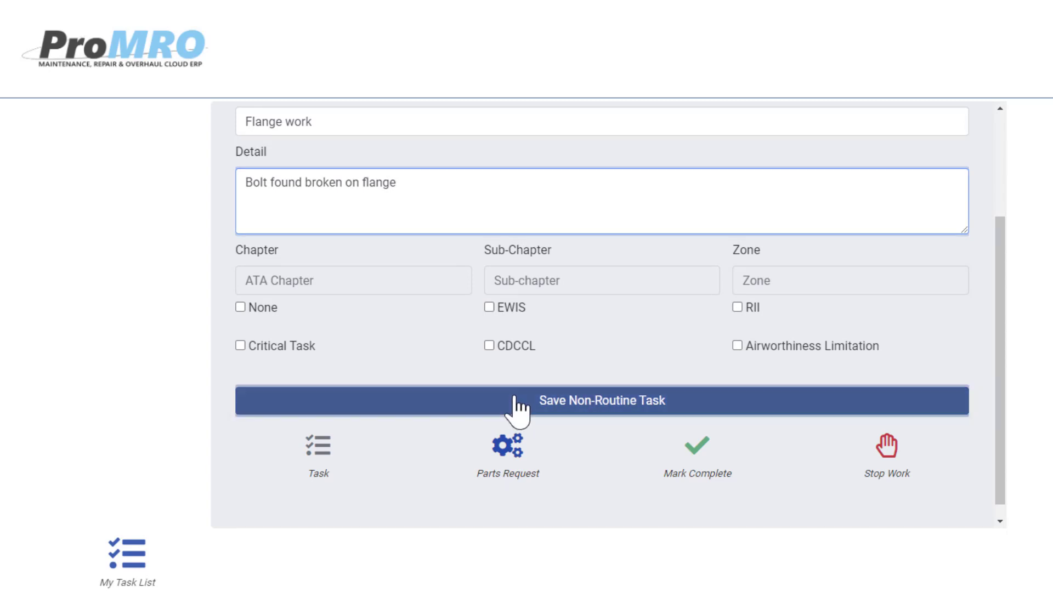
scroll(517, 396, down, 2)
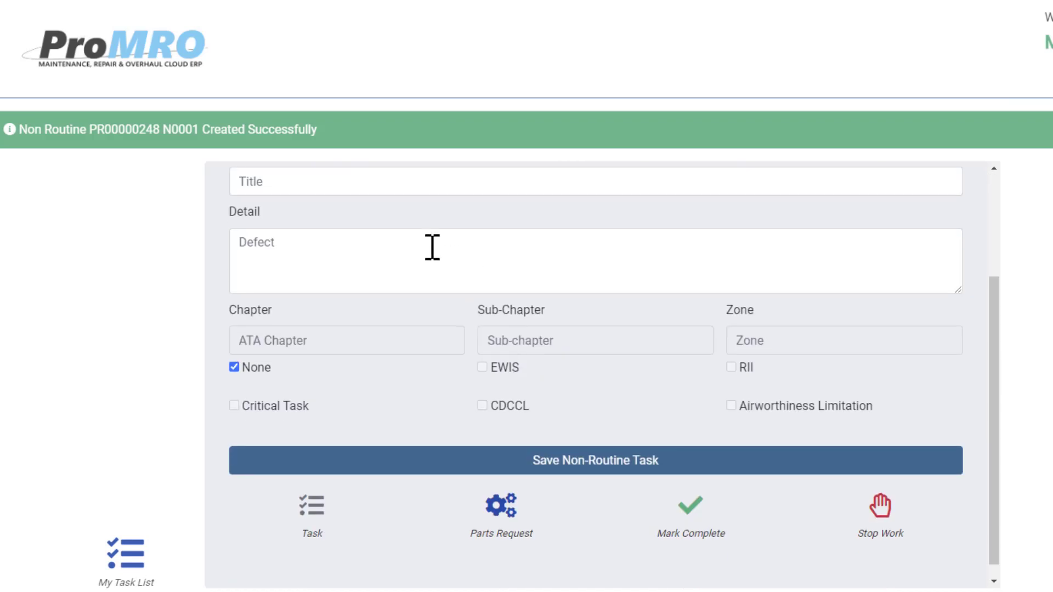
- Return to the repair task and search its parts request for part number AS2104
click(320, 510)
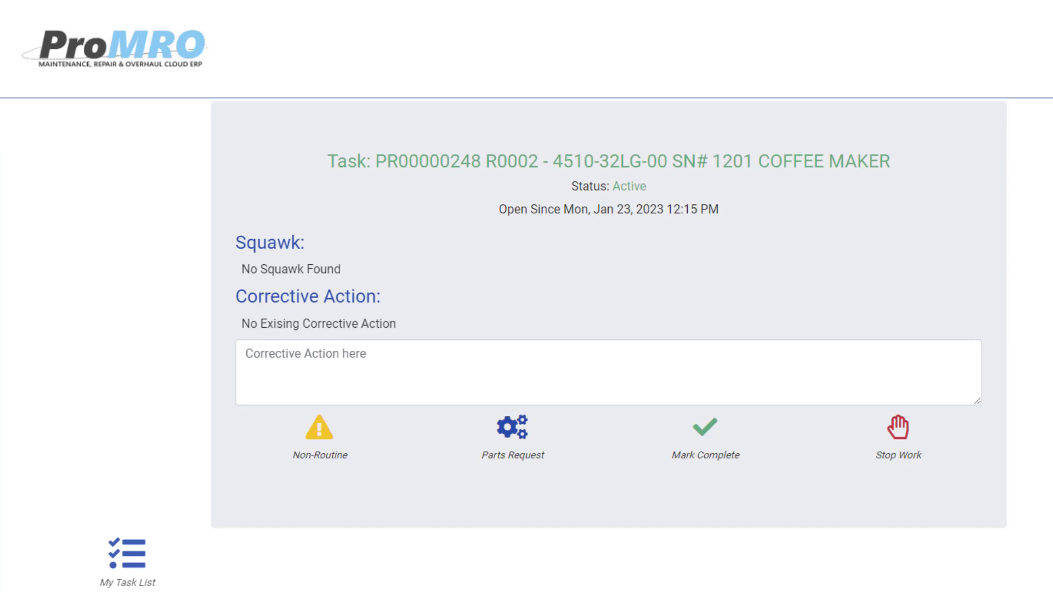
click(512, 453)
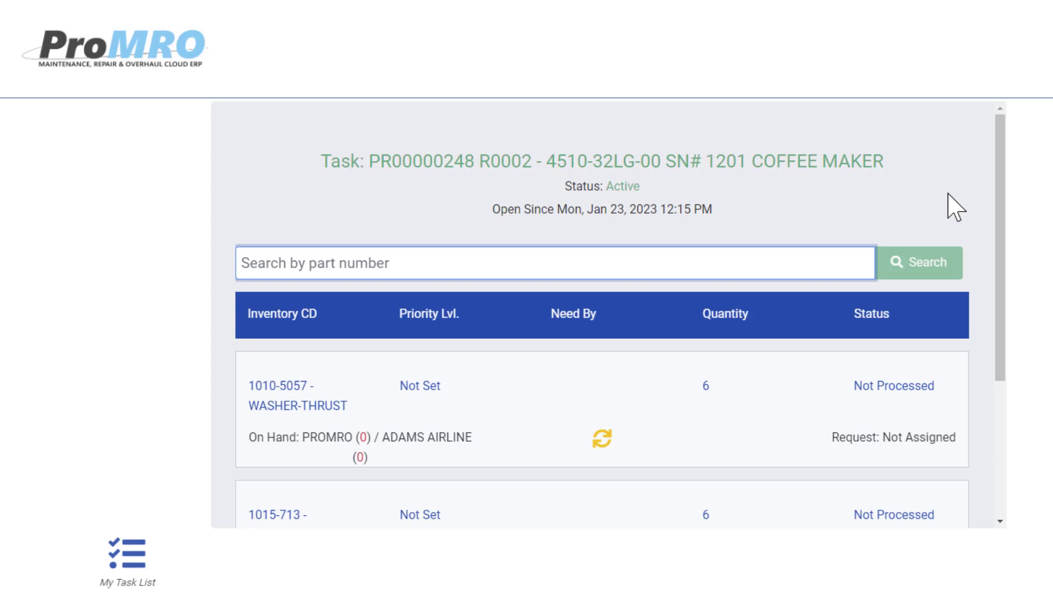
scroll(771, 313, down, 3)
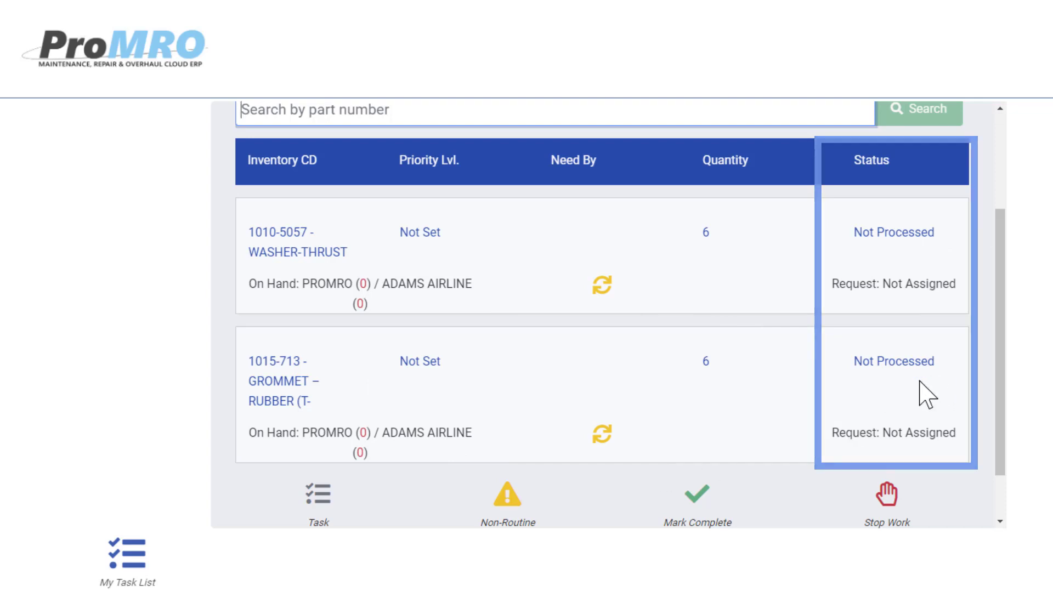
scroll(926, 394, up, 3)
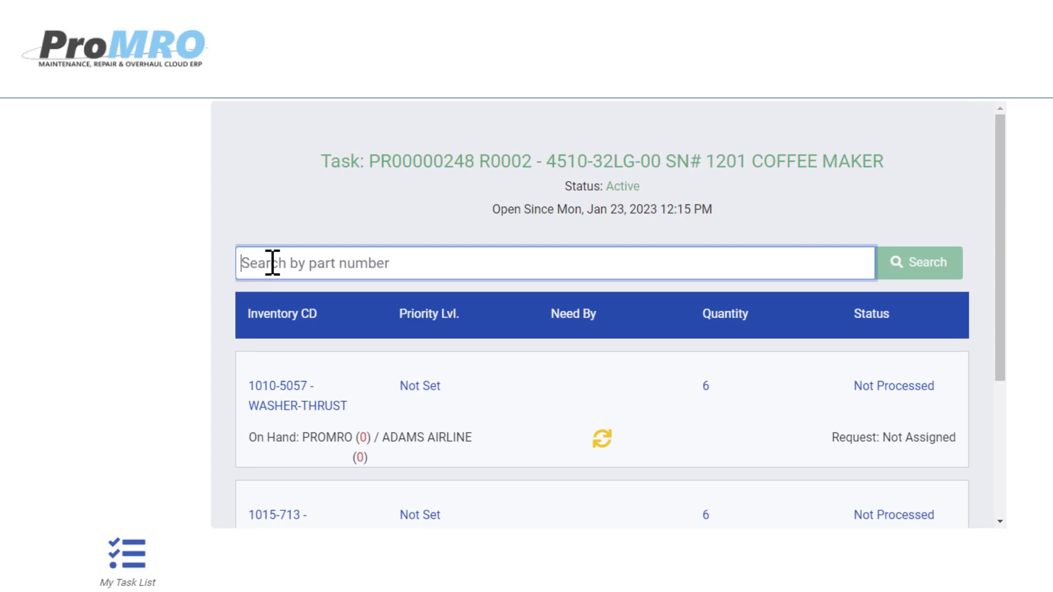
text(AS2104)
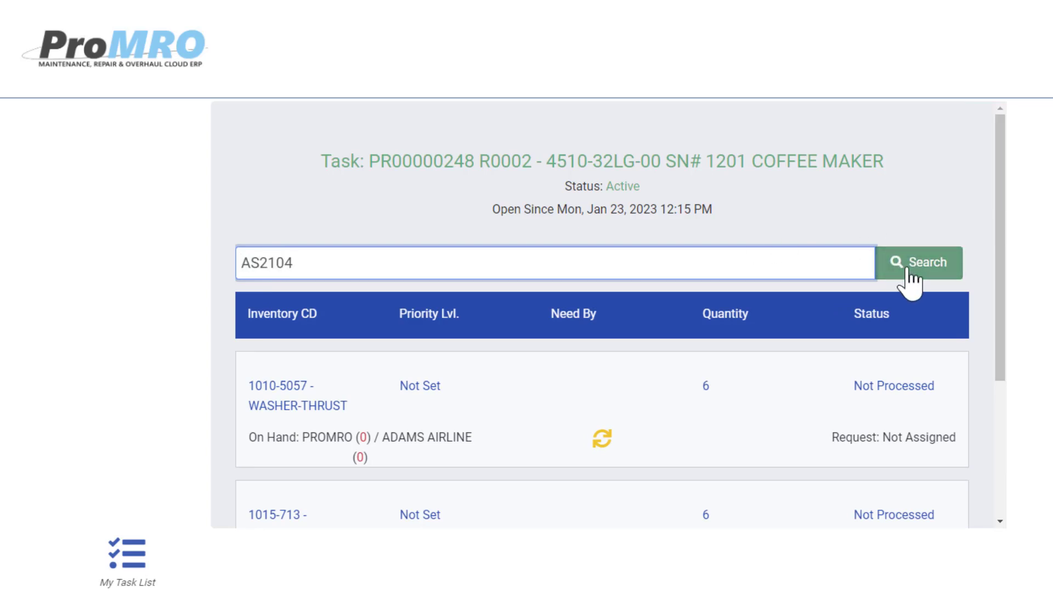
click(909, 271)
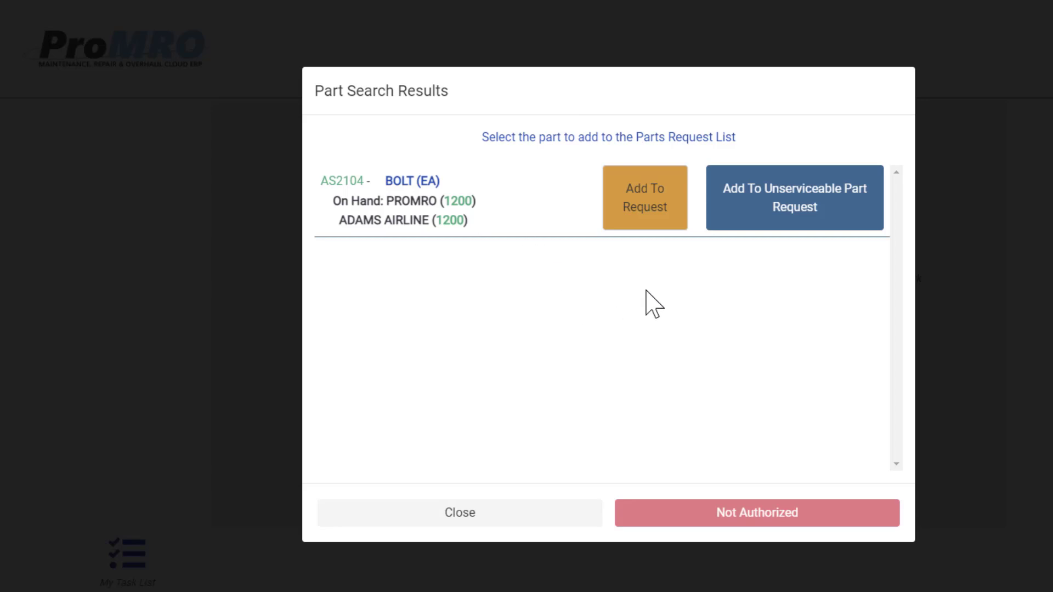
- Add the AS2104 bolt to the parts request with quantity 2, priority Next Day and need-by date 01/24/2023
click(668, 201)
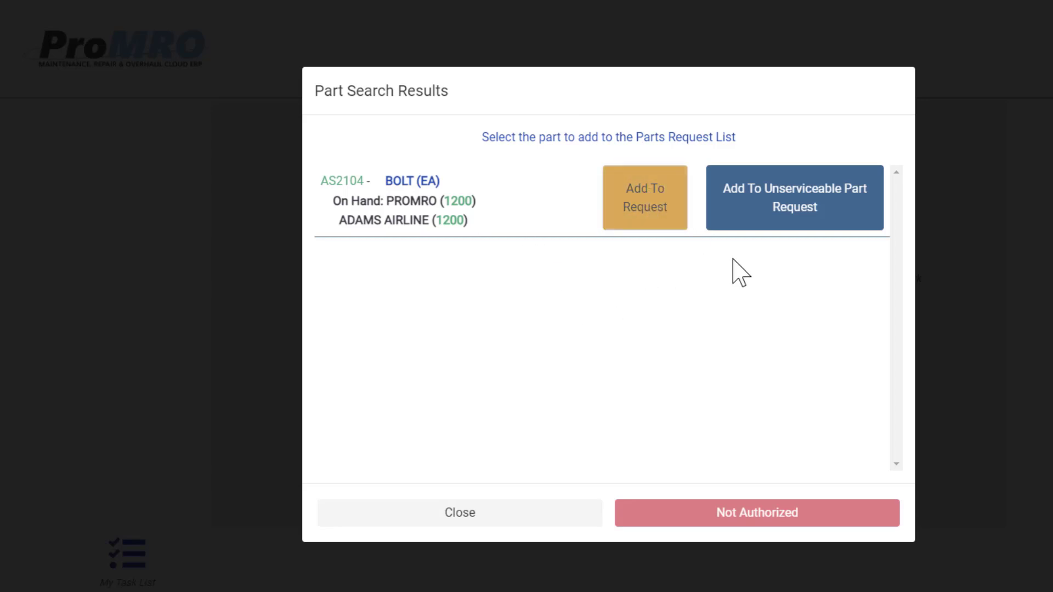
click(836, 228)
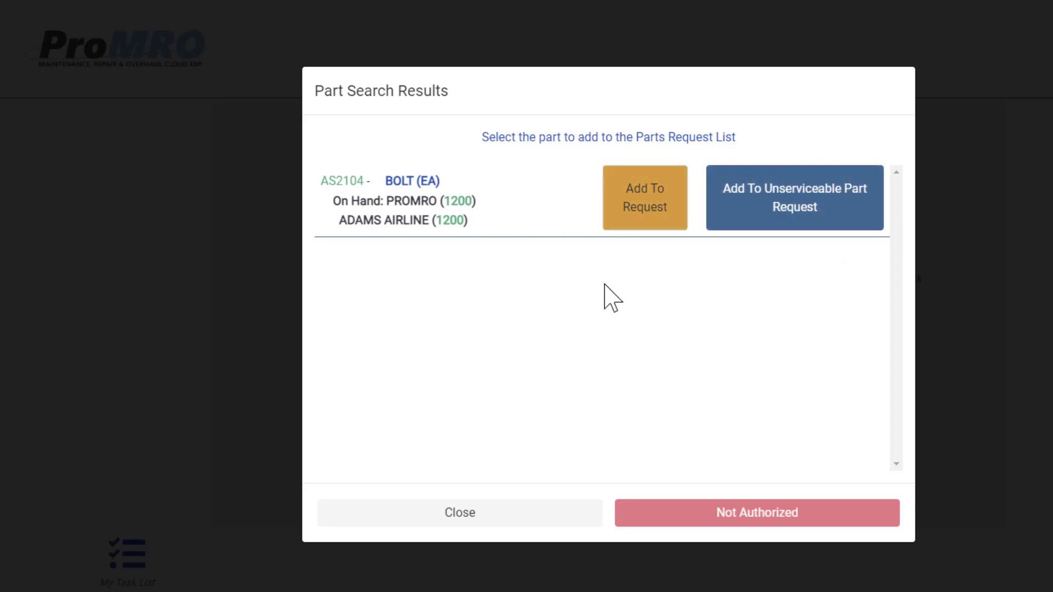
click(630, 209)
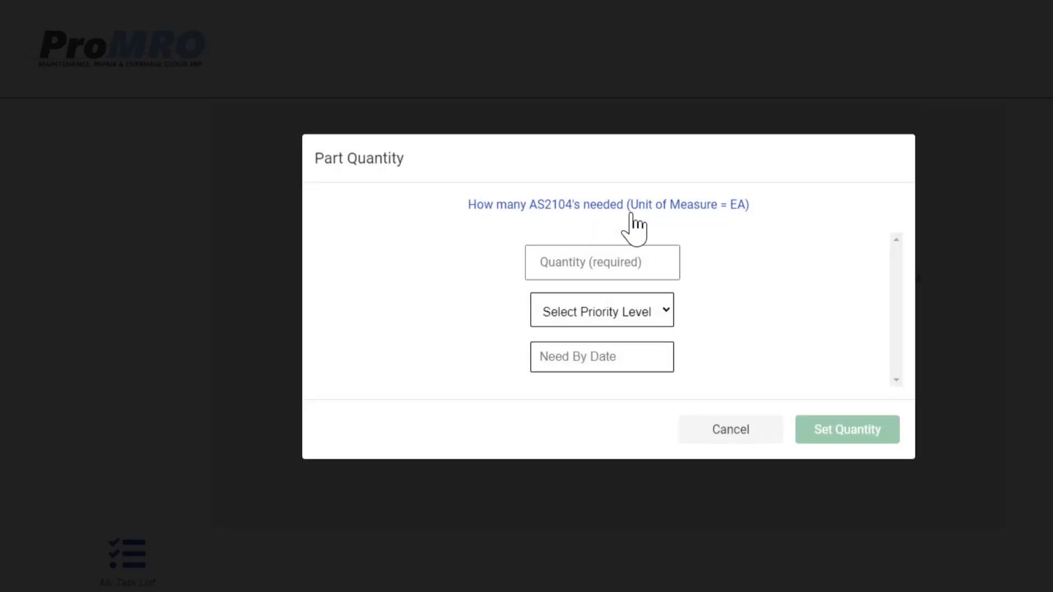
click(595, 269)
text(2)
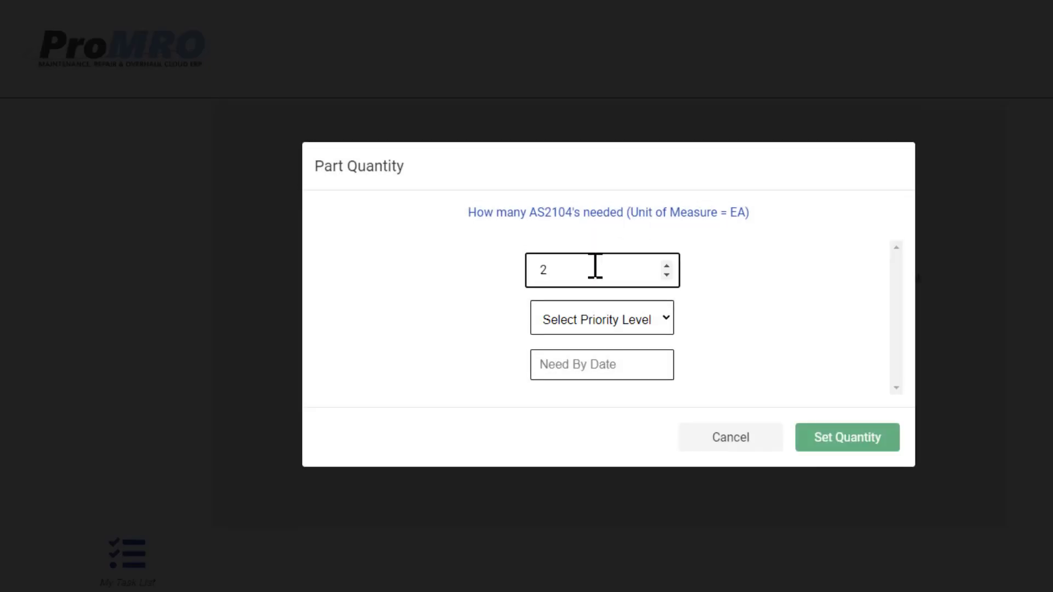
click(666, 321)
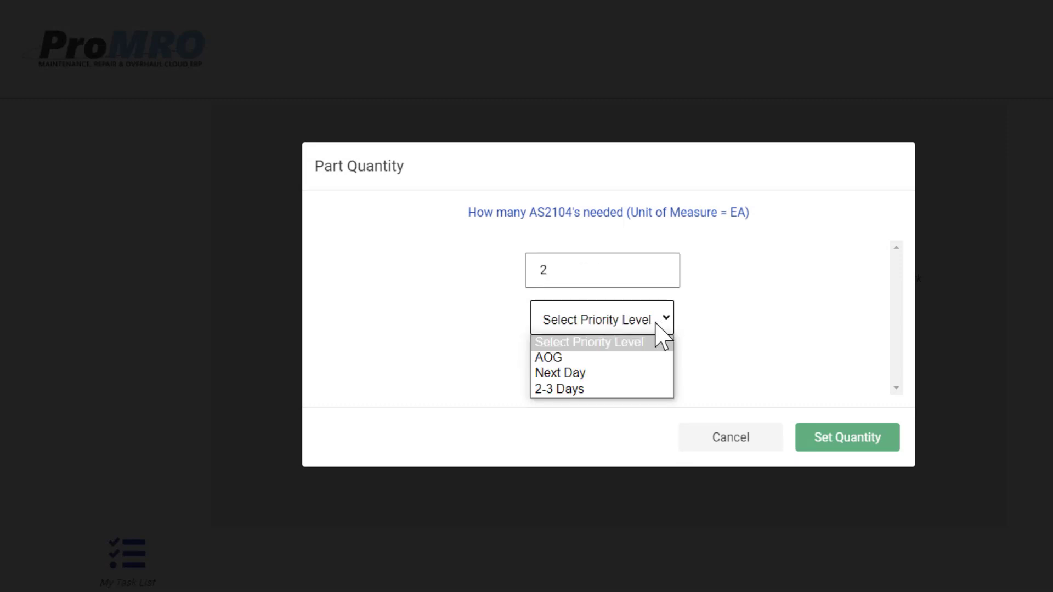
click(576, 373)
click(580, 364)
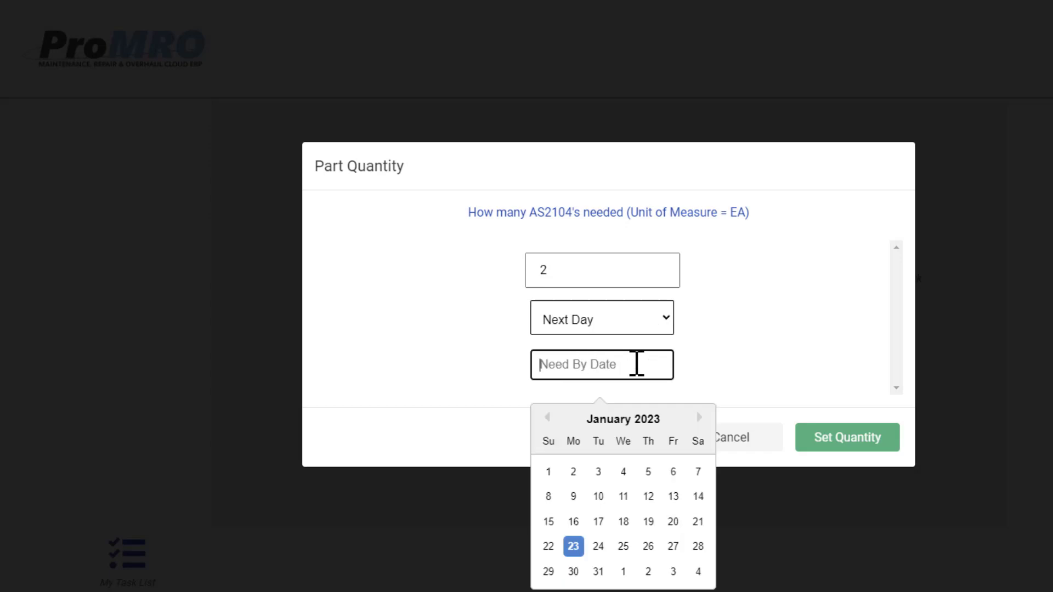
click(599, 547)
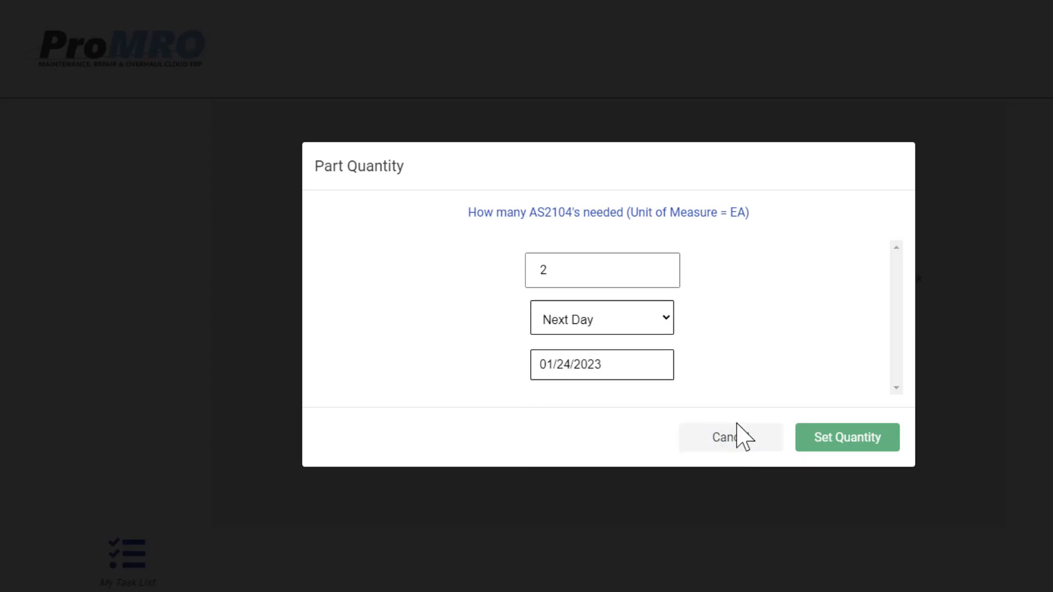
click(858, 448)
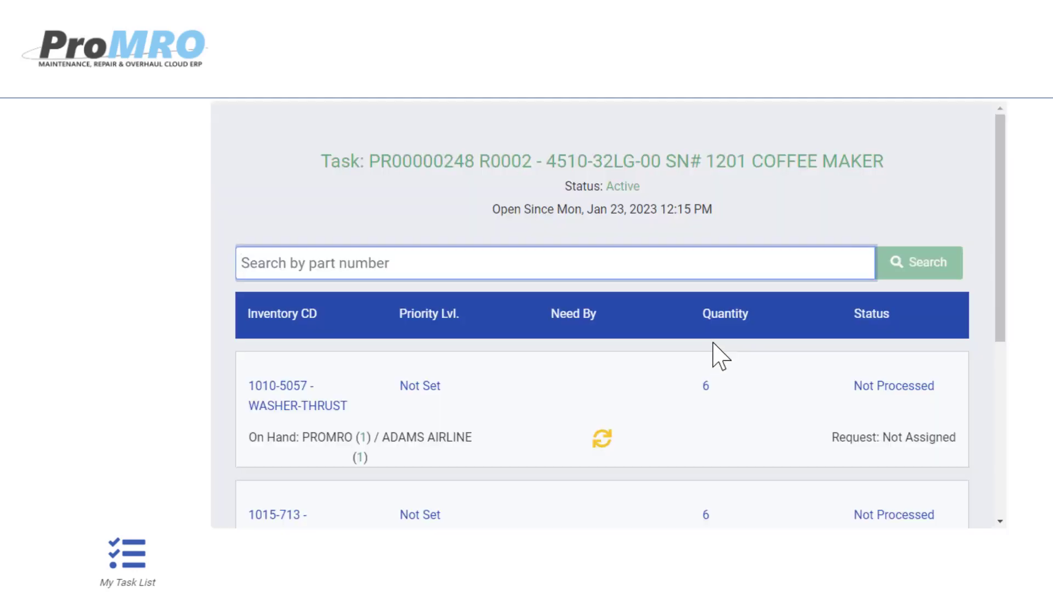
- Enter the corrective action "Completed work accordingly" on the Standard Repair task and mark it complete
scroll(713, 360, down, 4)
scroll(784, 365, down, 2)
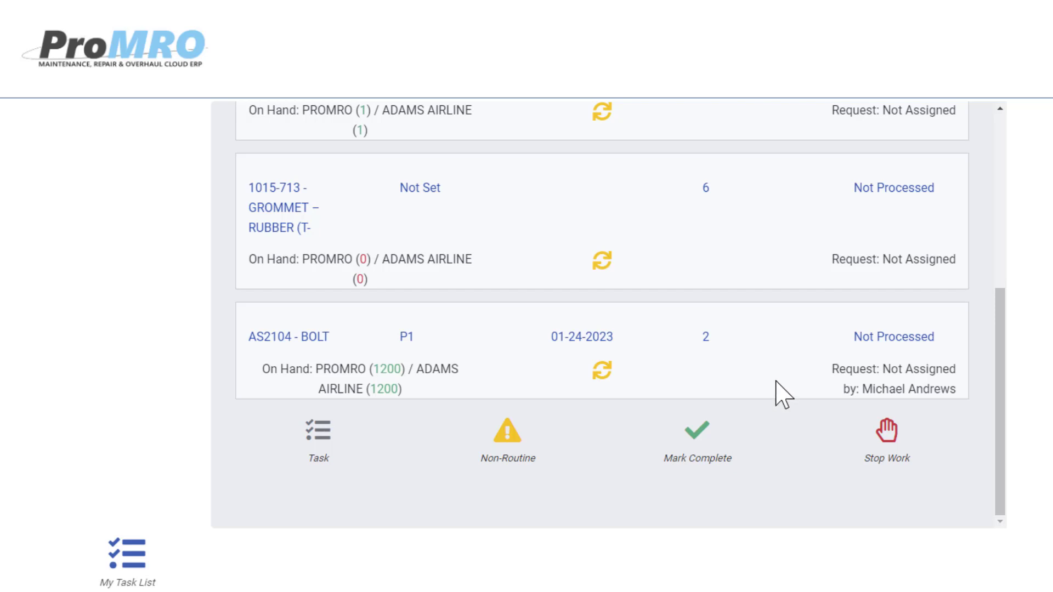
click(330, 455)
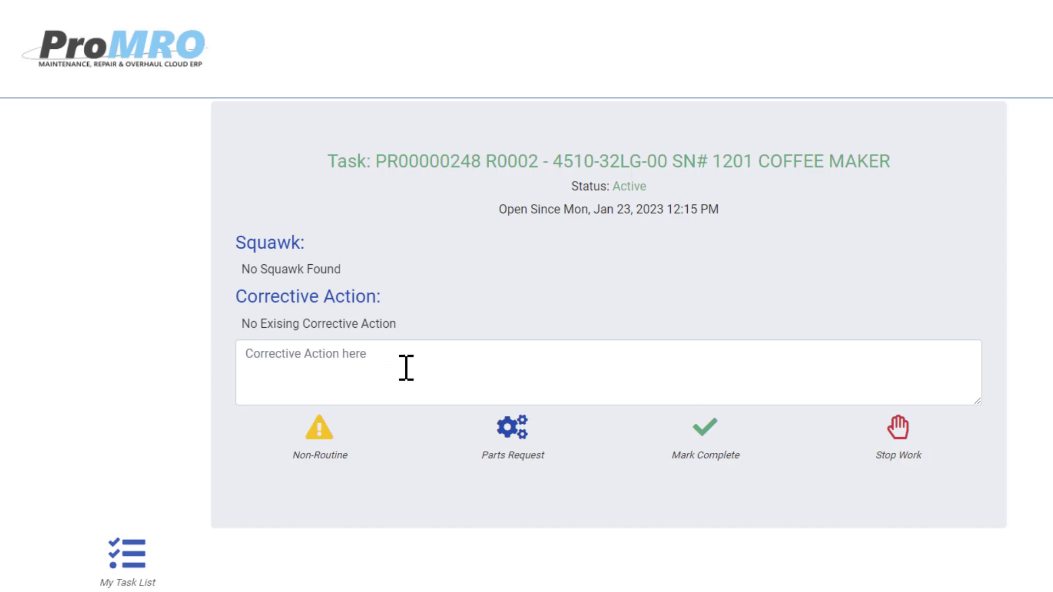
click(410, 367)
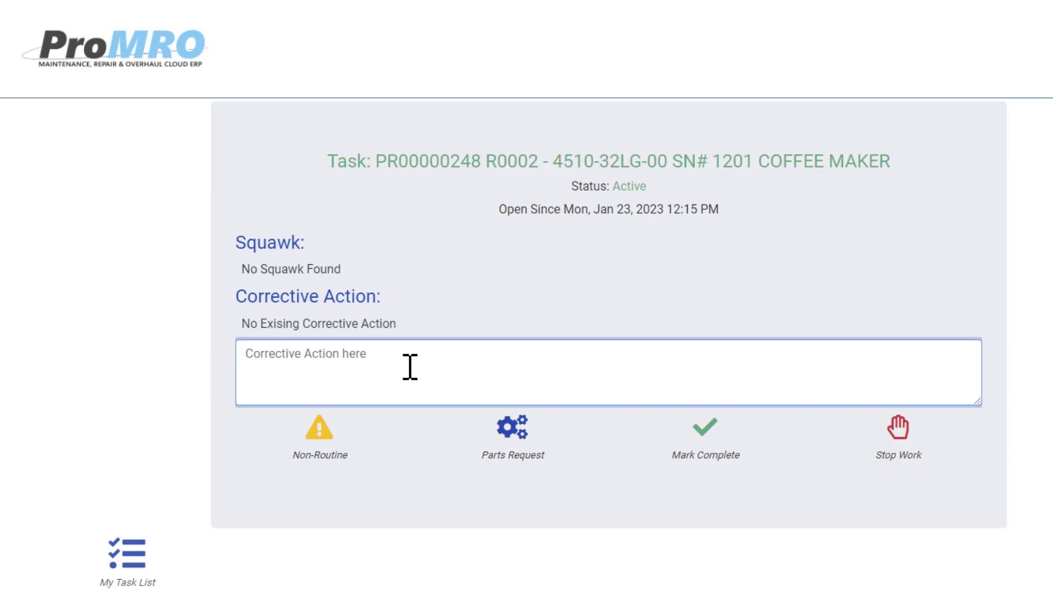
text(Completed work accordingly)
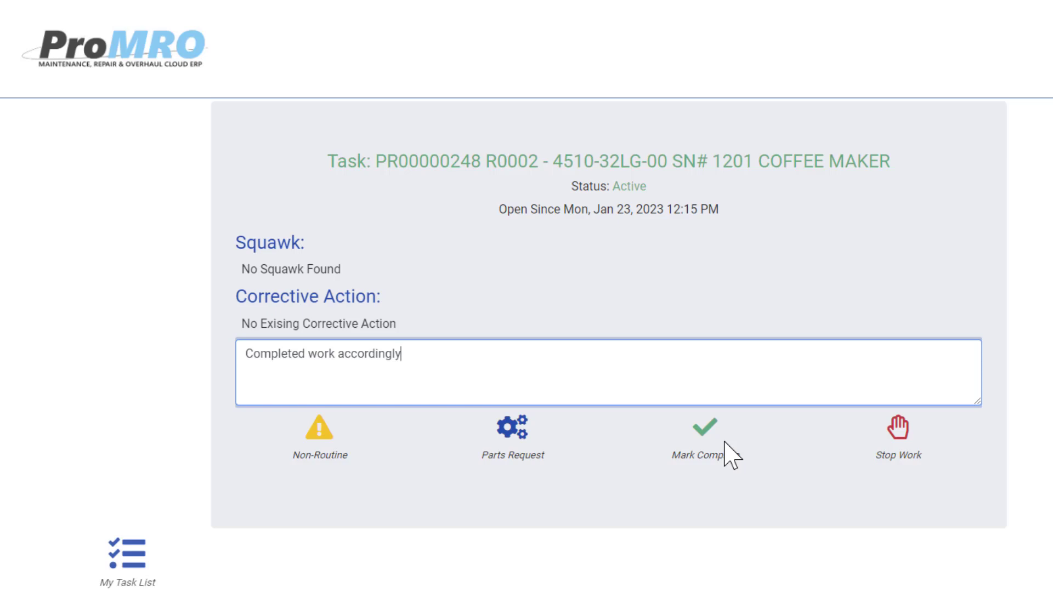
click(724, 442)
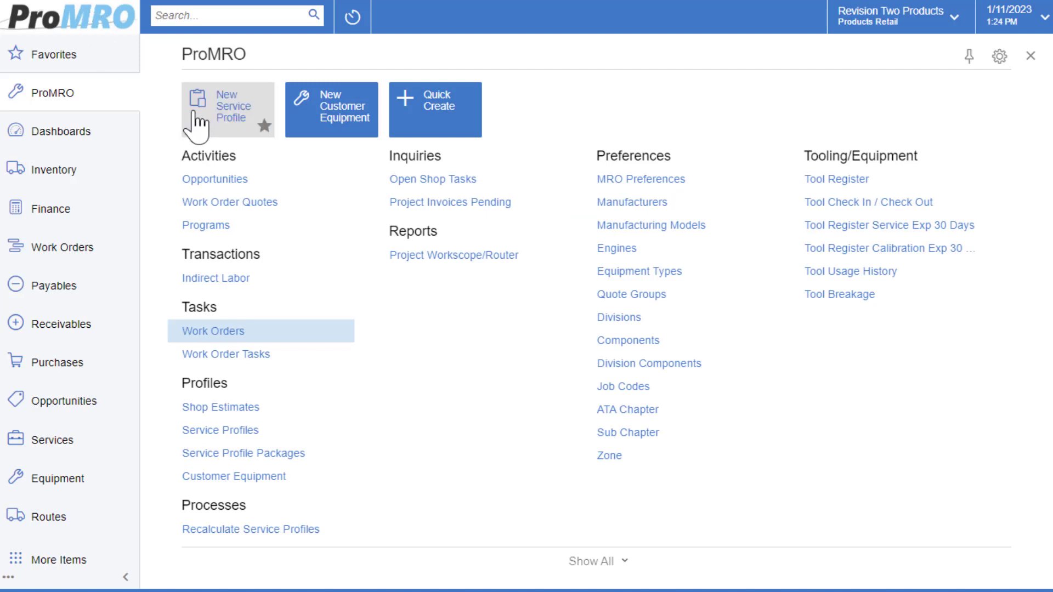
- Open the Adams Airline coffee maker work order in the ProMRO ERP and review its tasks and recorded activity times
click(241, 332)
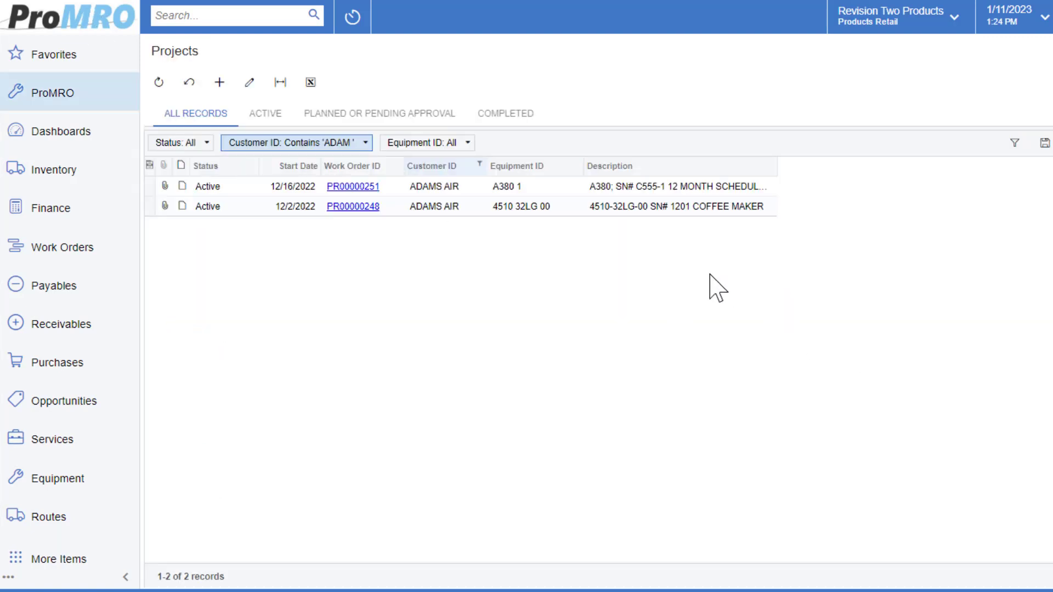
click(353, 206)
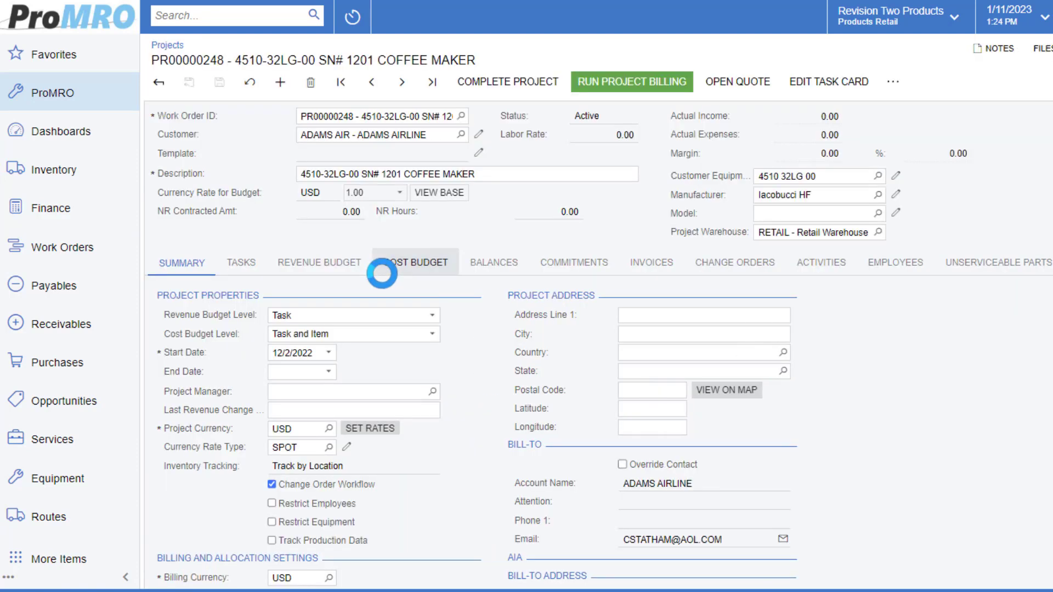
click(241, 263)
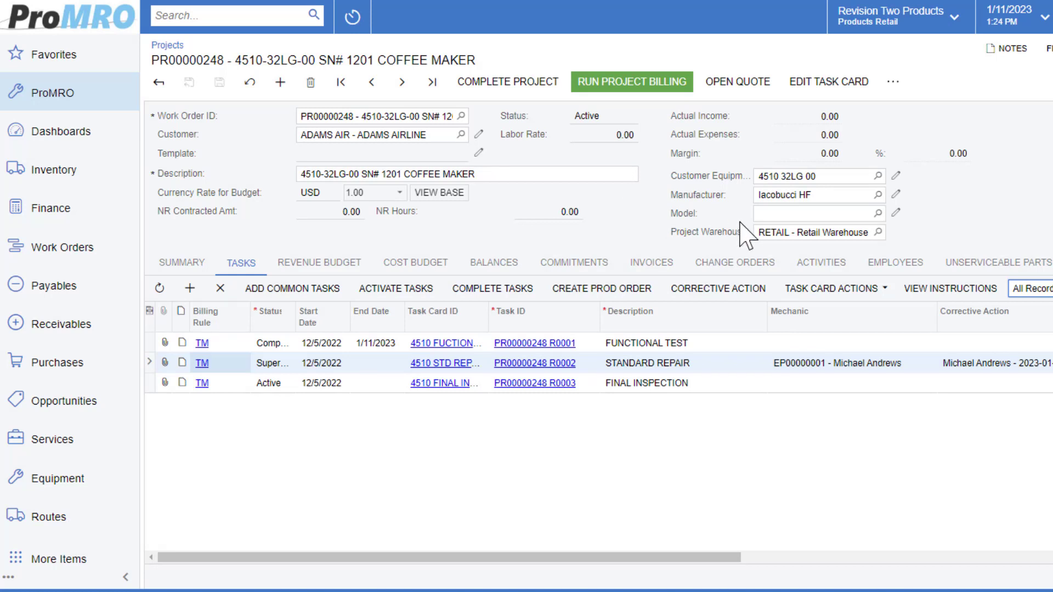
click(830, 265)
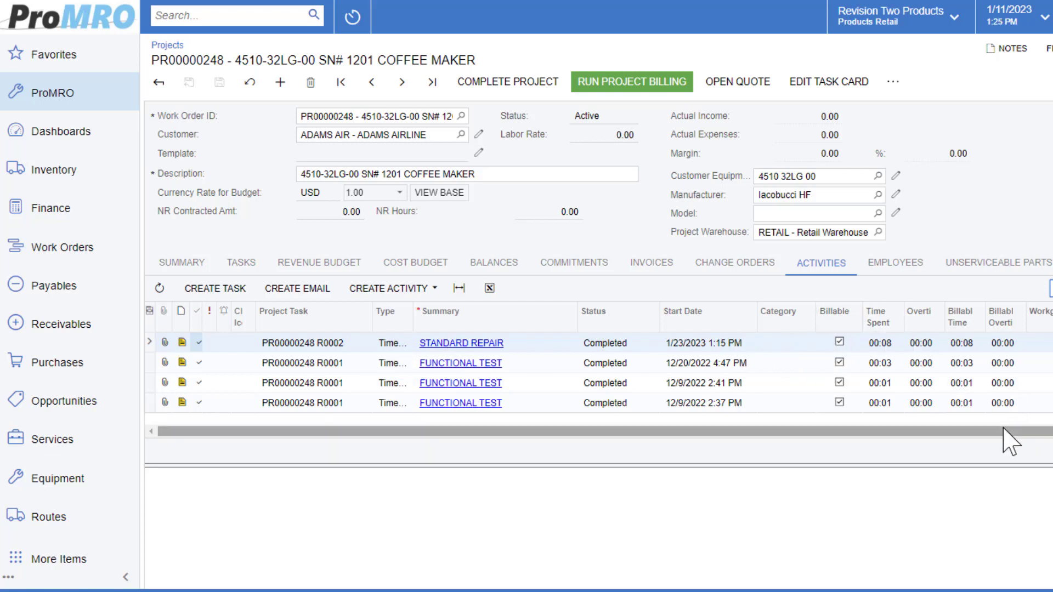
drag(1010, 433, 1052, 445)
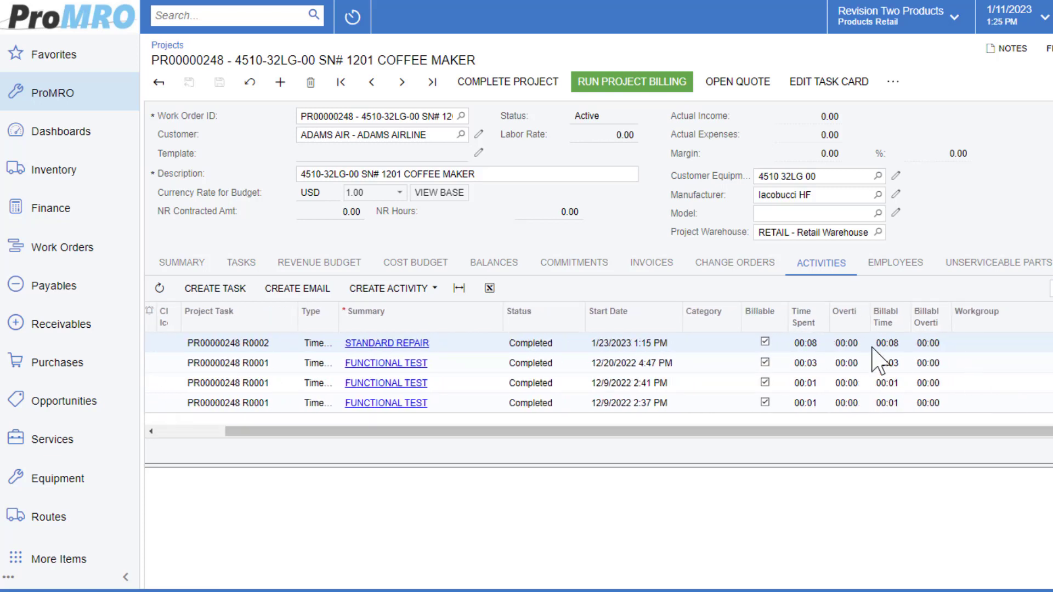